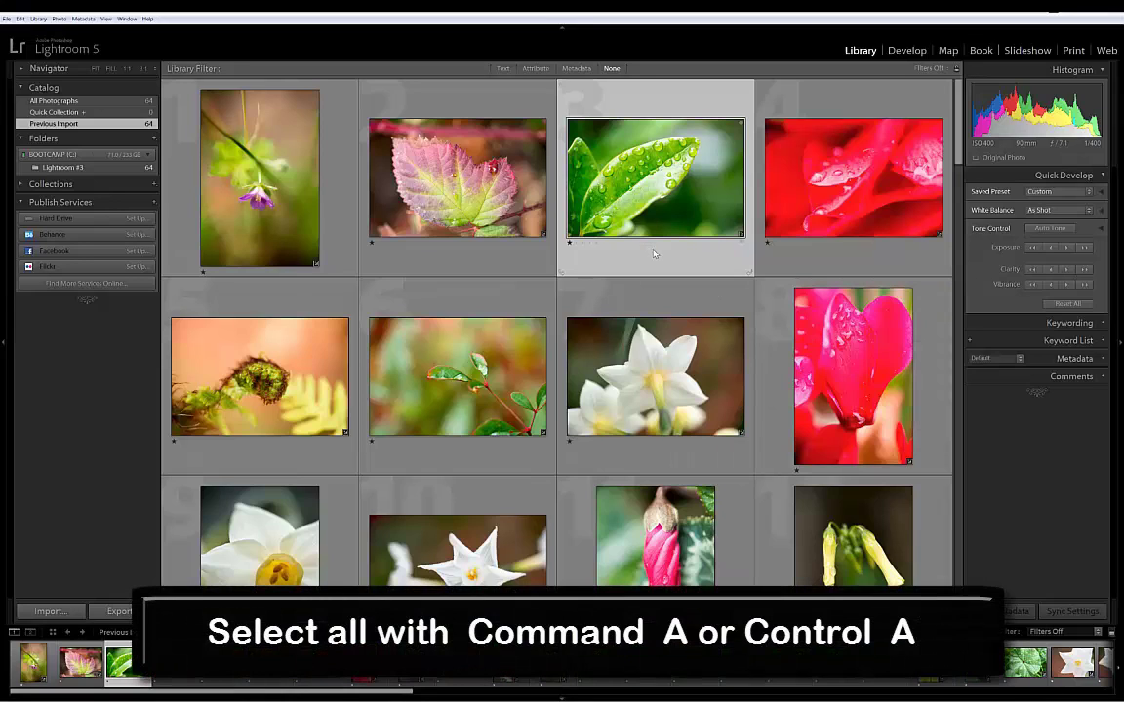
- Select every one of the 64 flower and leaf photos in the Library grid
key(ctrl+a)
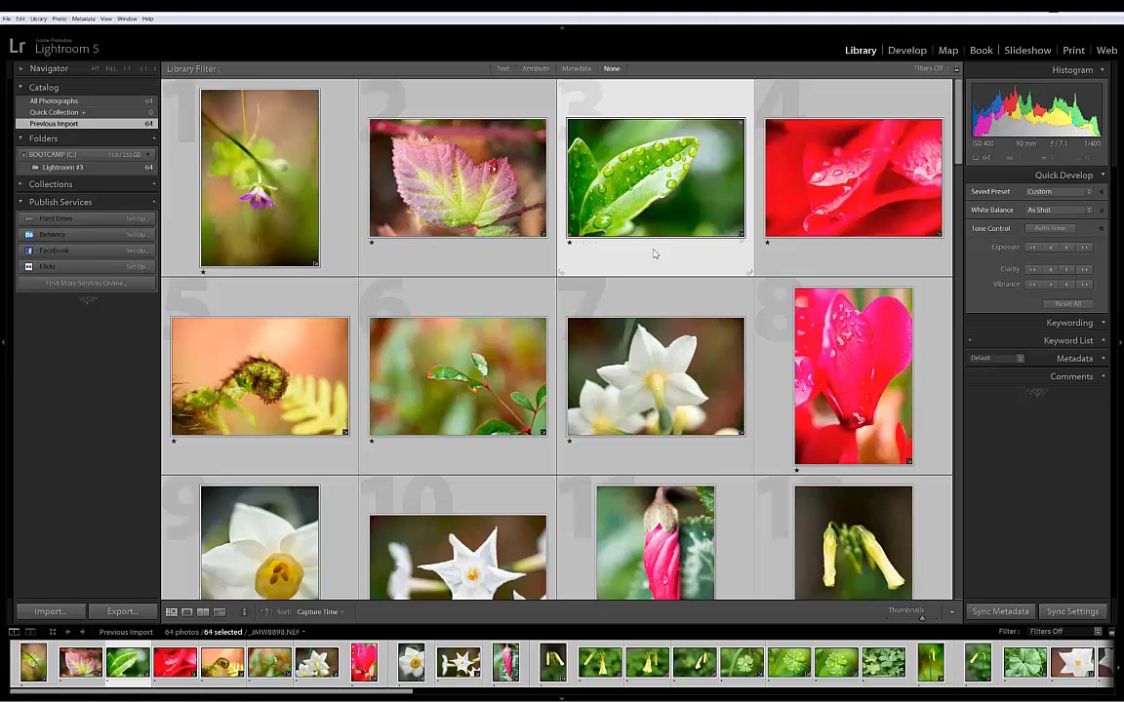
- Open the water-drop leaf photo in Develop and reset it with the Zeroed preset
key(d)
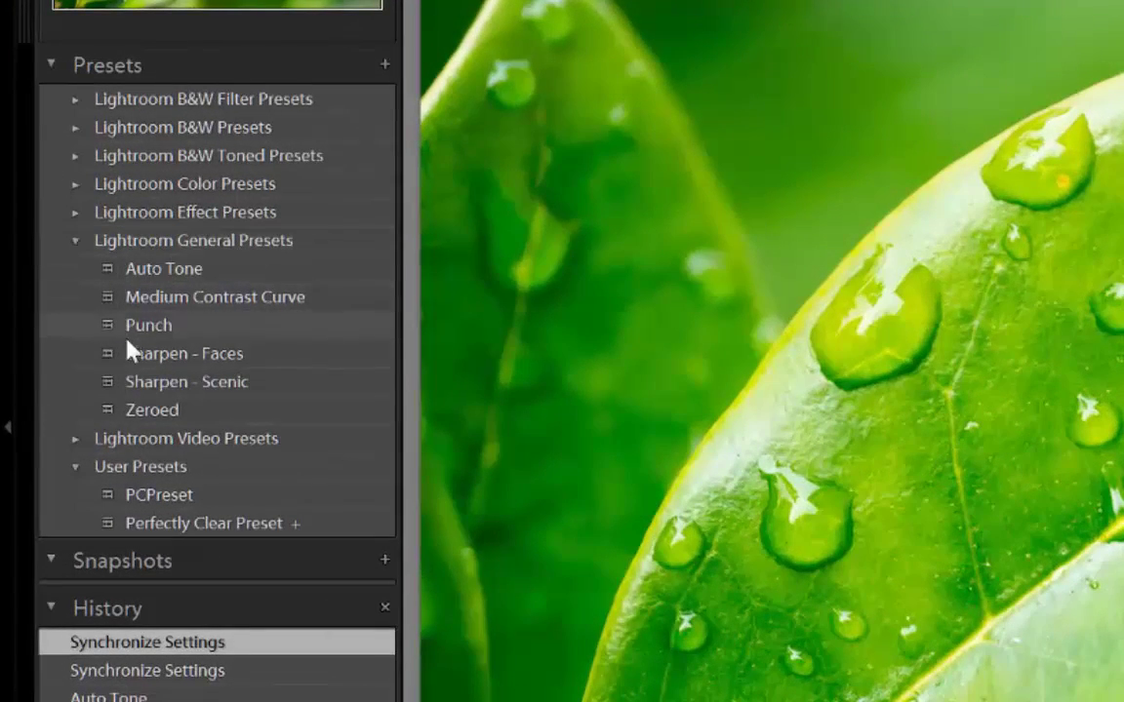
click(152, 419)
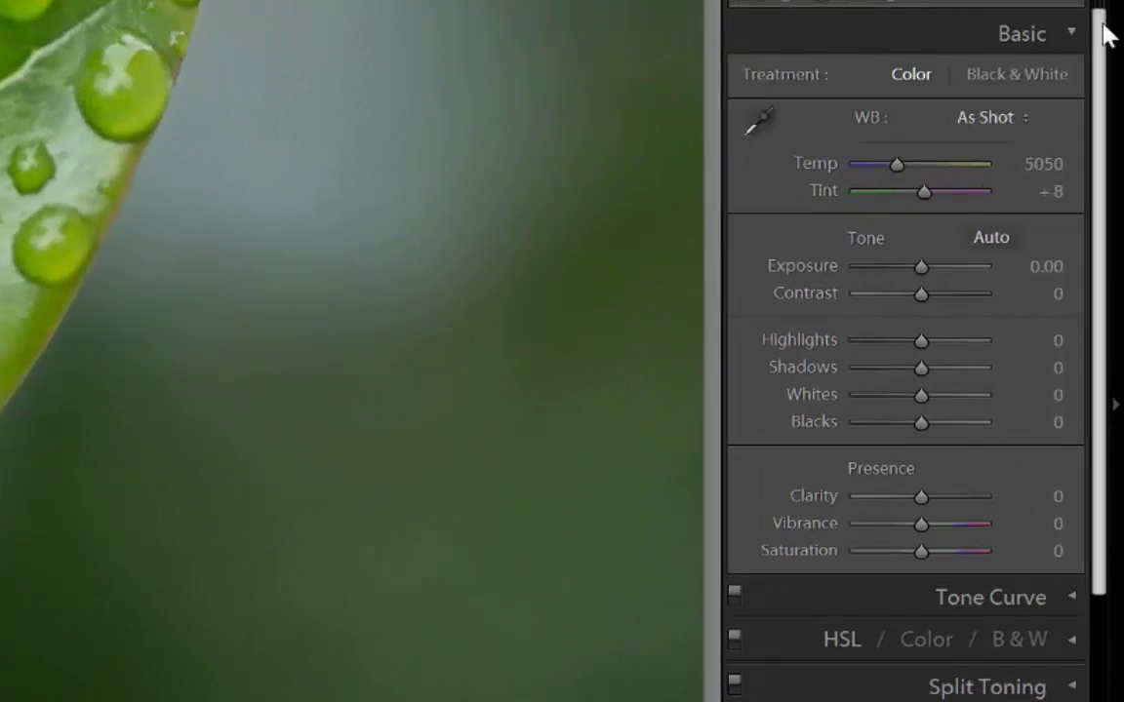
- Turn on Remove Chromatic Aberration and choose the Camera Neutral calibration profile for the leaf photo
drag(1104, 38, 1122, 480)
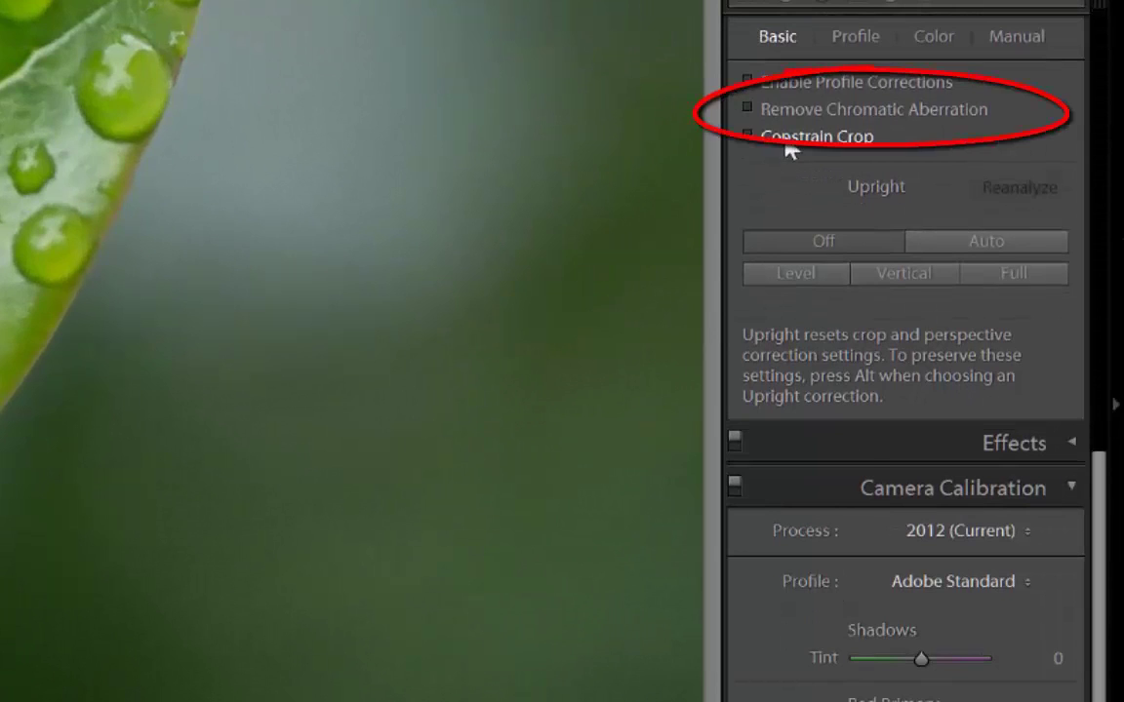
click(745, 113)
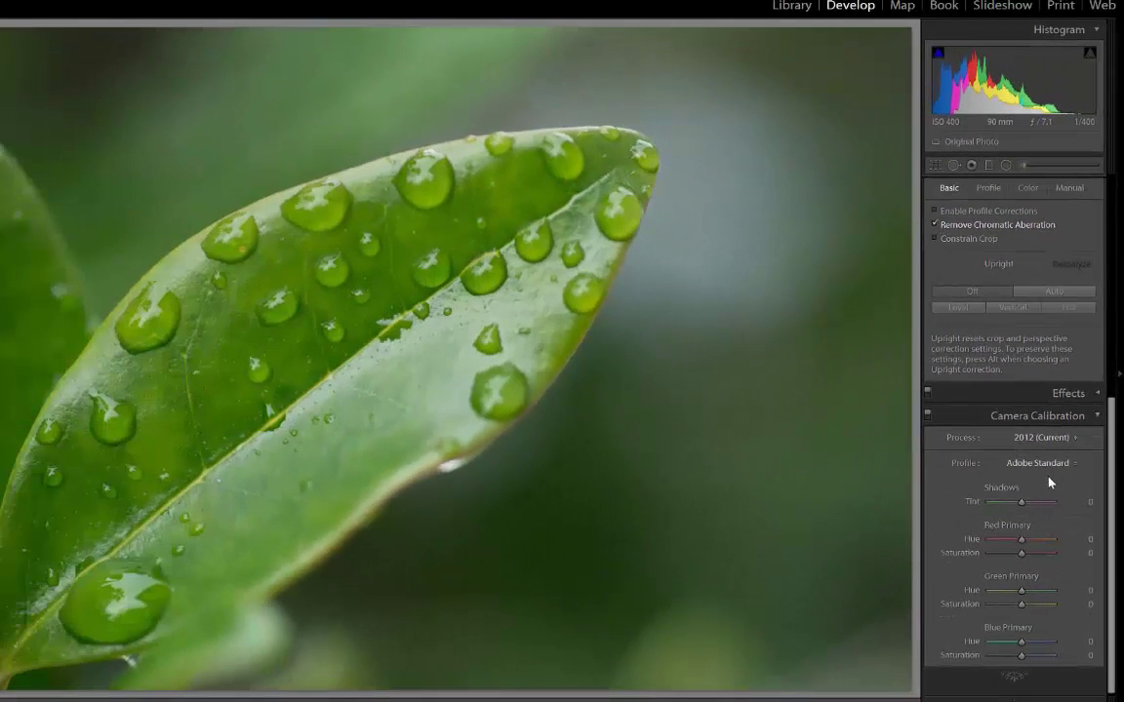
click(1062, 465)
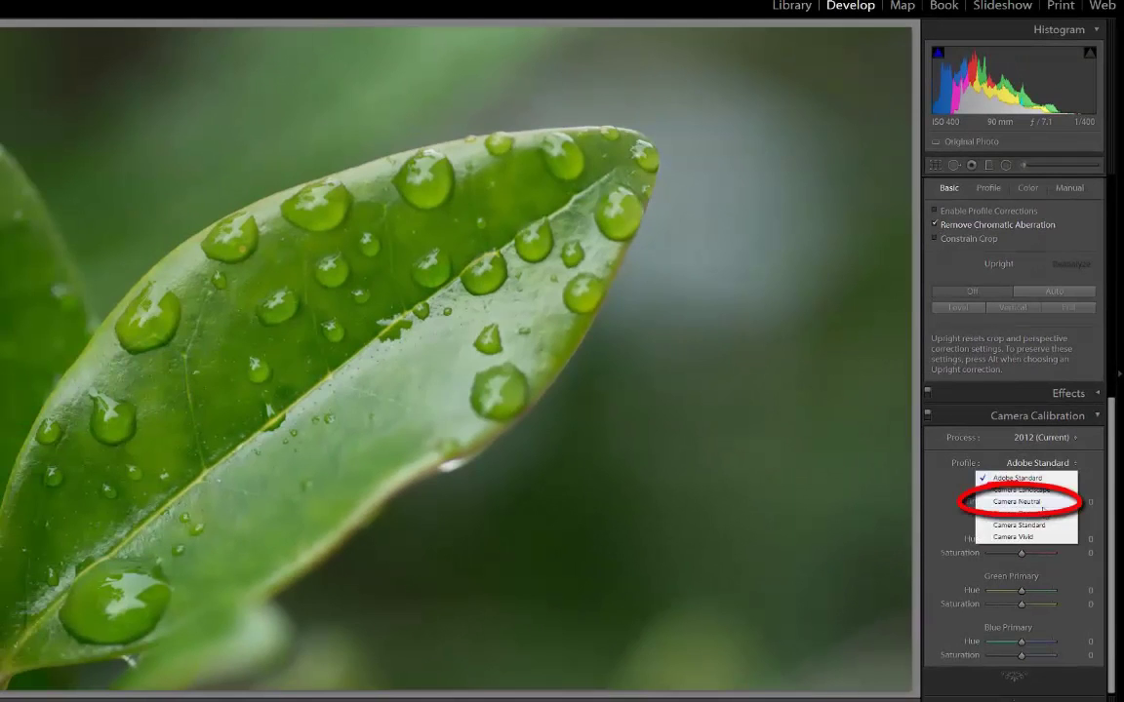
click(1034, 504)
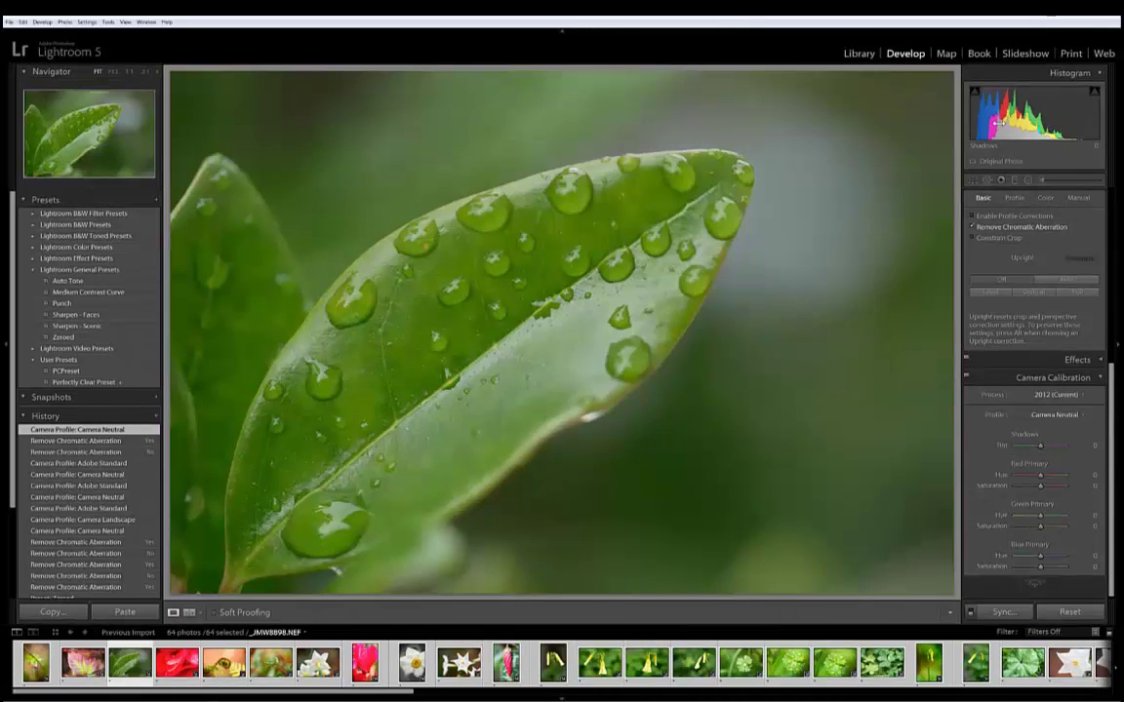
- Back in Library, synchronize all of the leaf photo's settings across the 64 selected photos
click(868, 54)
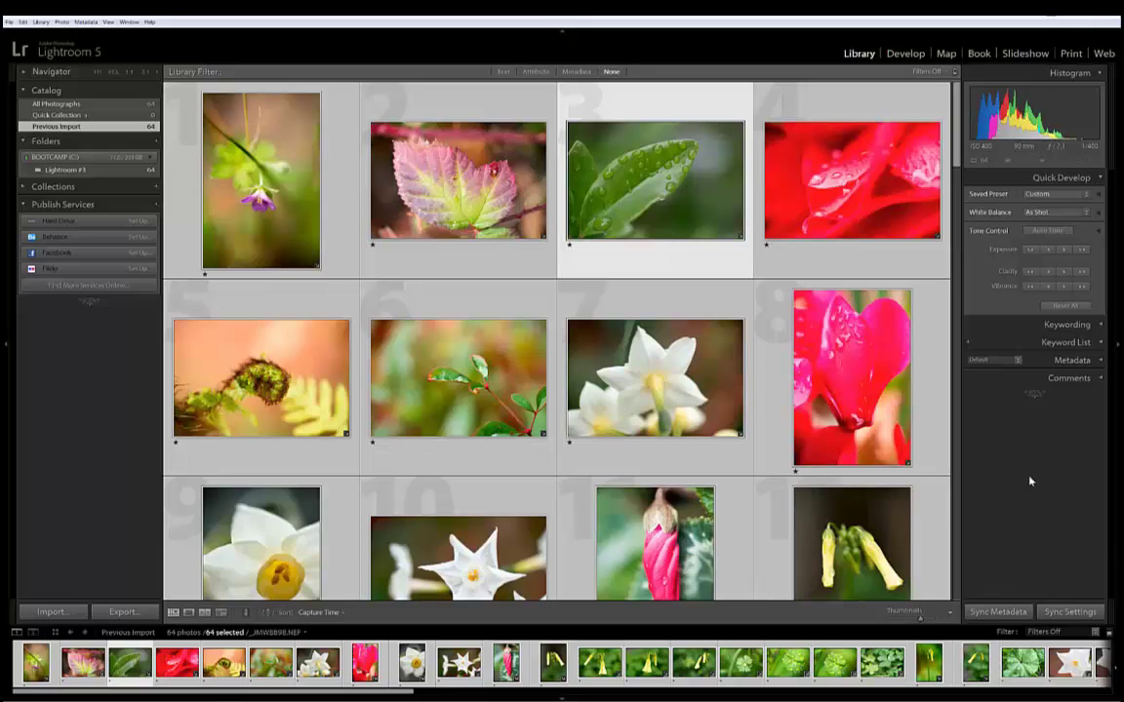
click(1069, 612)
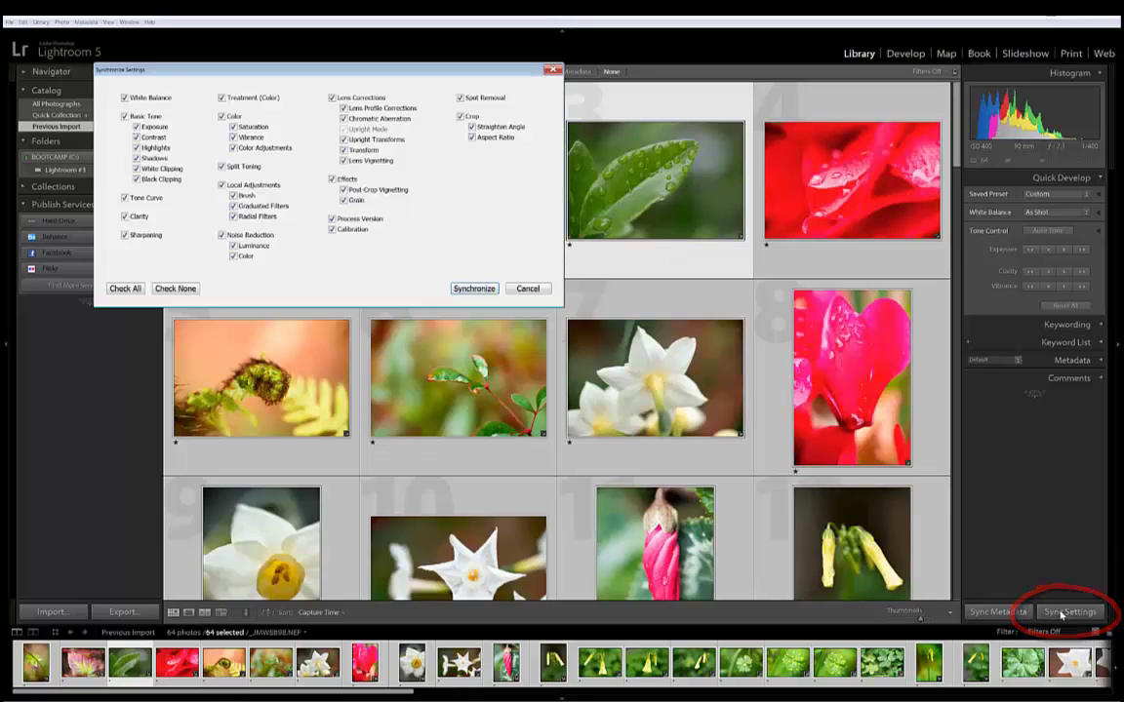
click(473, 288)
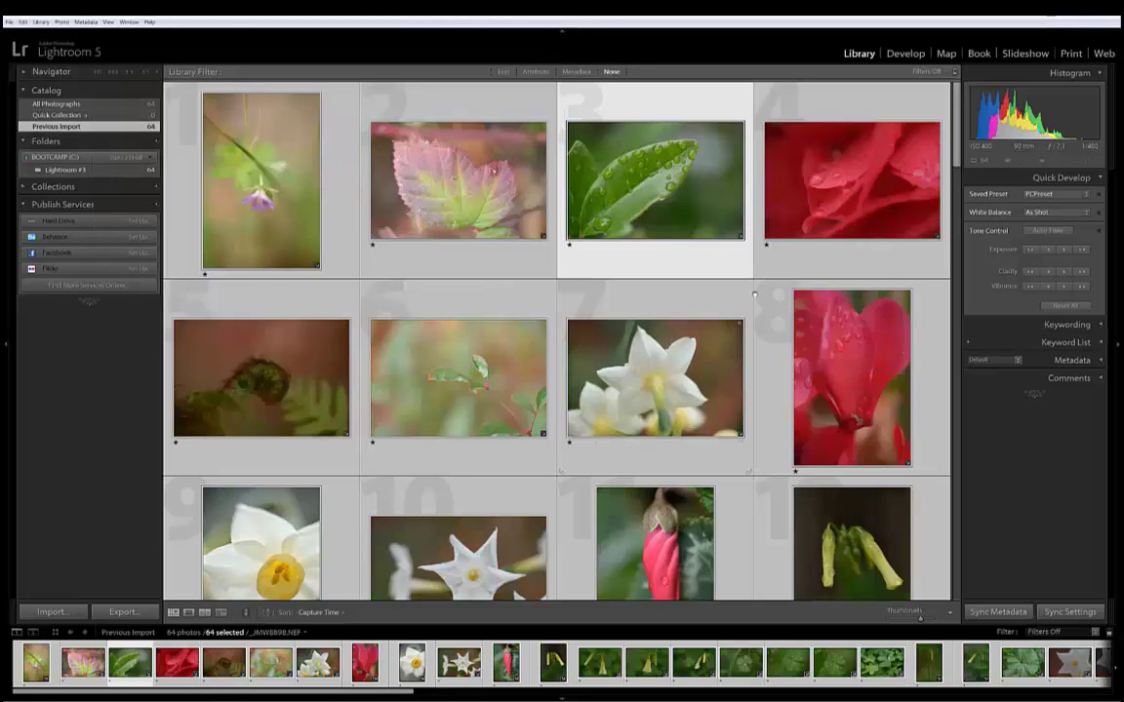
- Export with PerfectlyClear hidden, into a Perfectly Clear subfolder beside the originals, added to the catalog
click(122, 612)
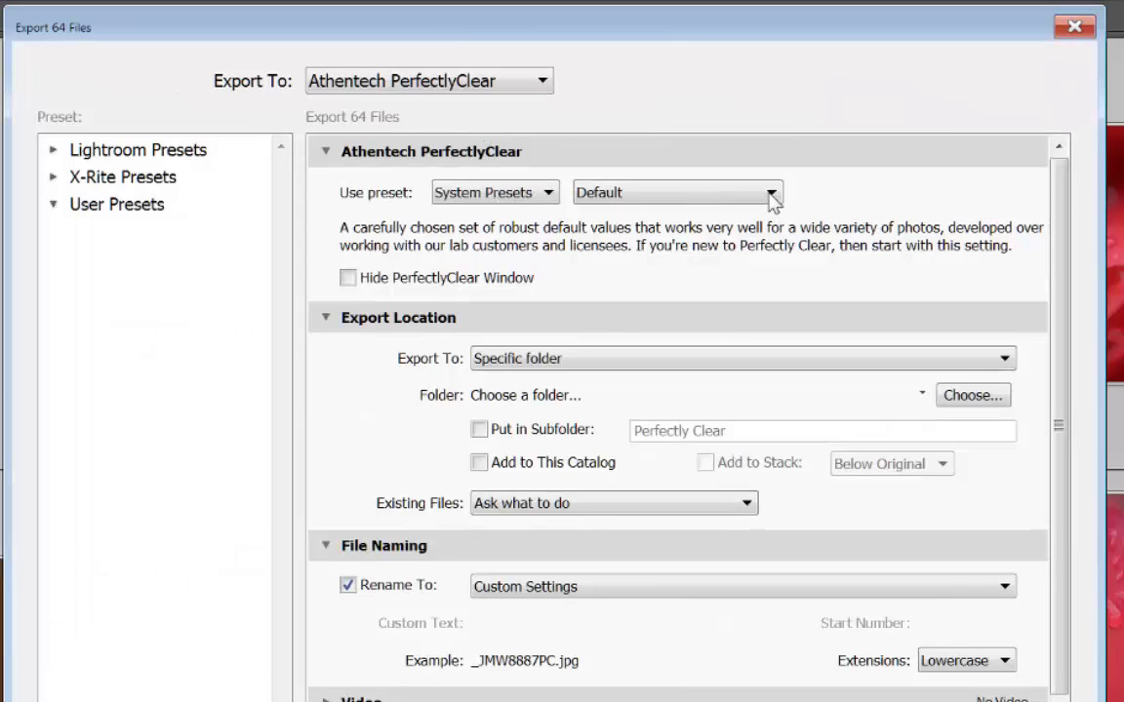
click(405, 282)
click(1004, 361)
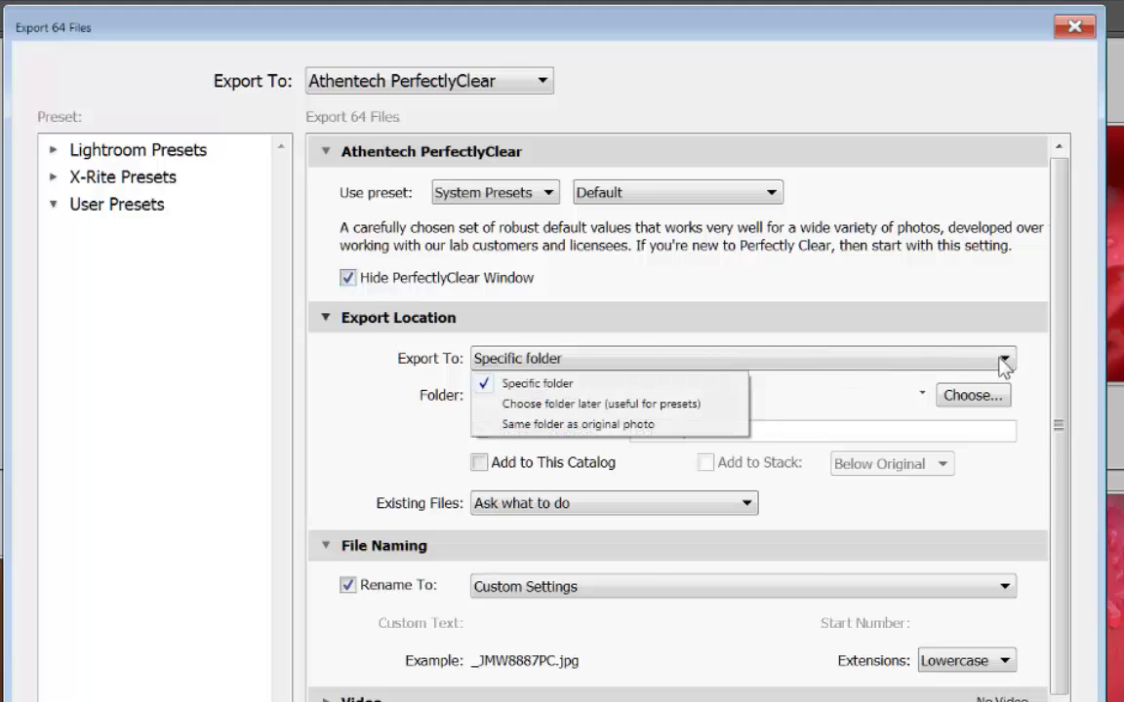
click(684, 426)
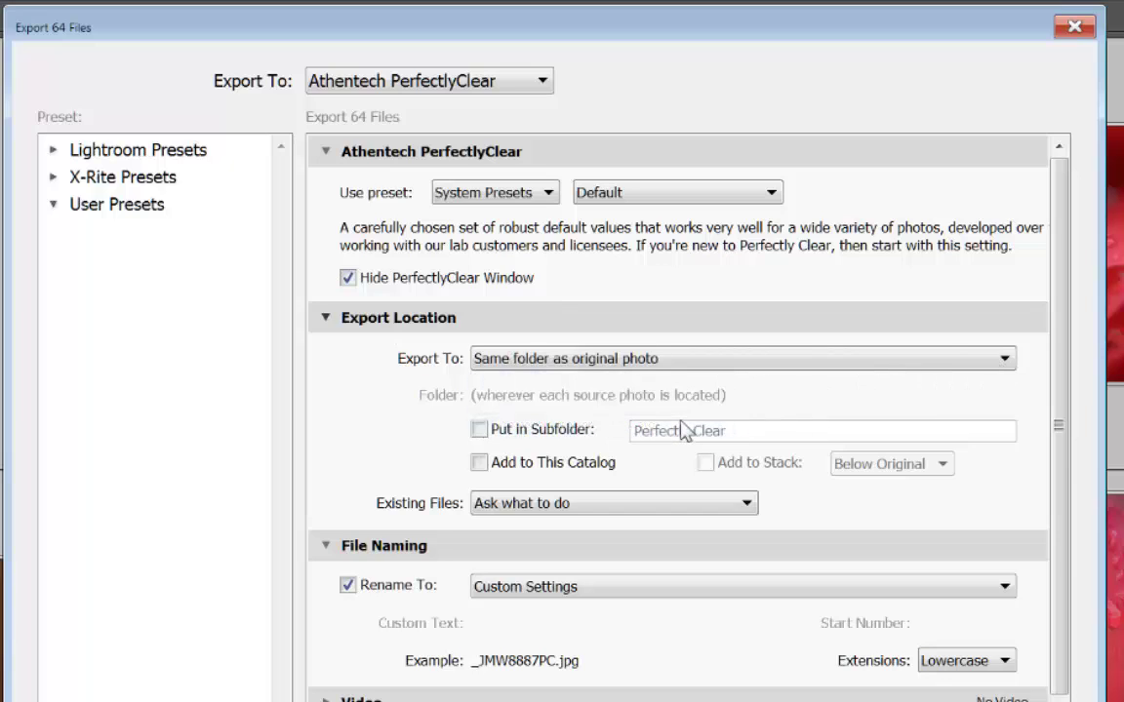
click(479, 430)
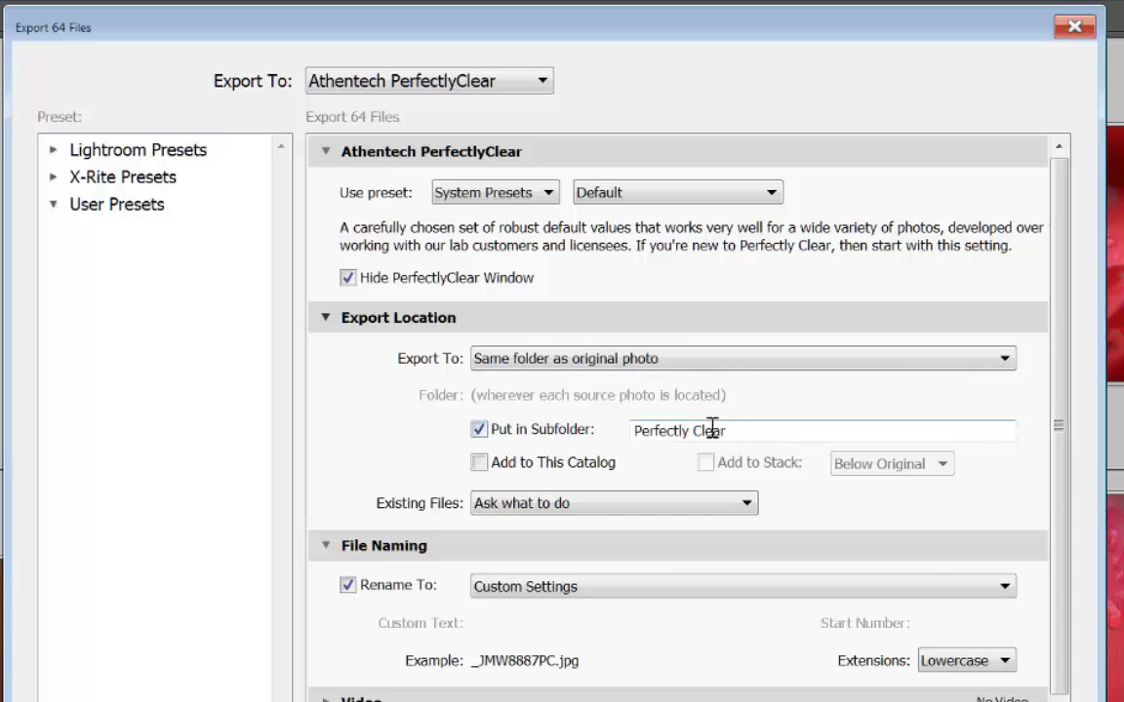
click(479, 464)
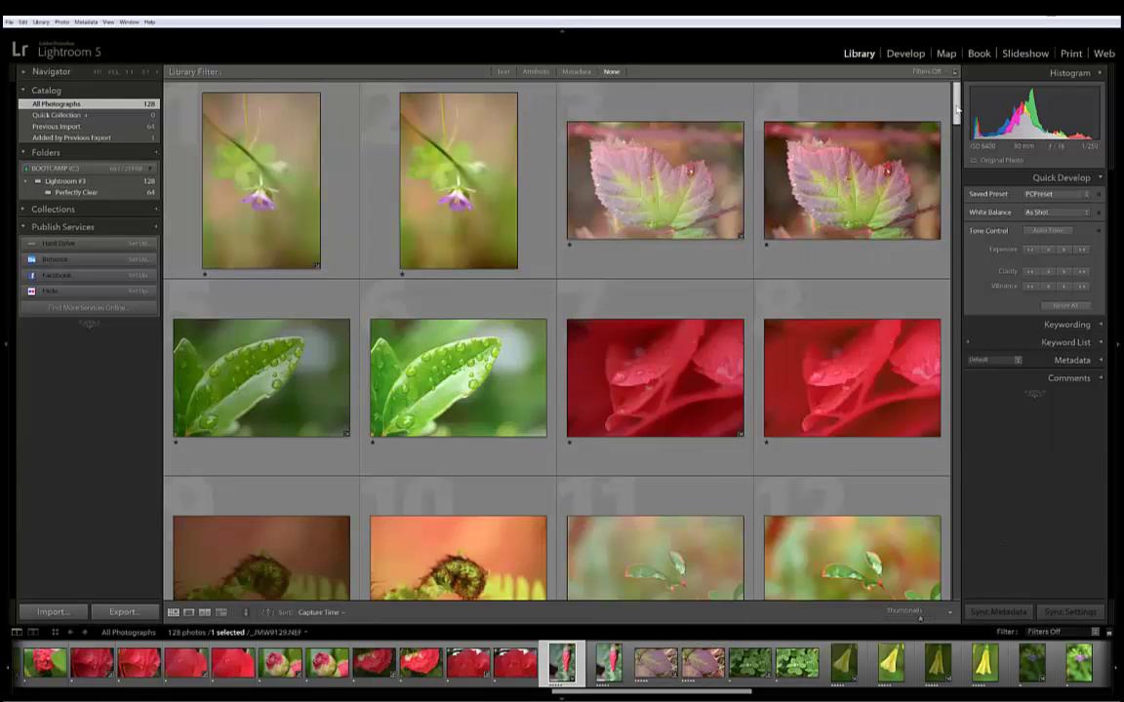
- Scroll through All Photographs to compare each original with its Perfectly Clear copy
drag(956, 110, 964, 384)
- Show Previous Import and select the 27 shots from the pink bud through the last photo
scroll(963, 382, down, 1)
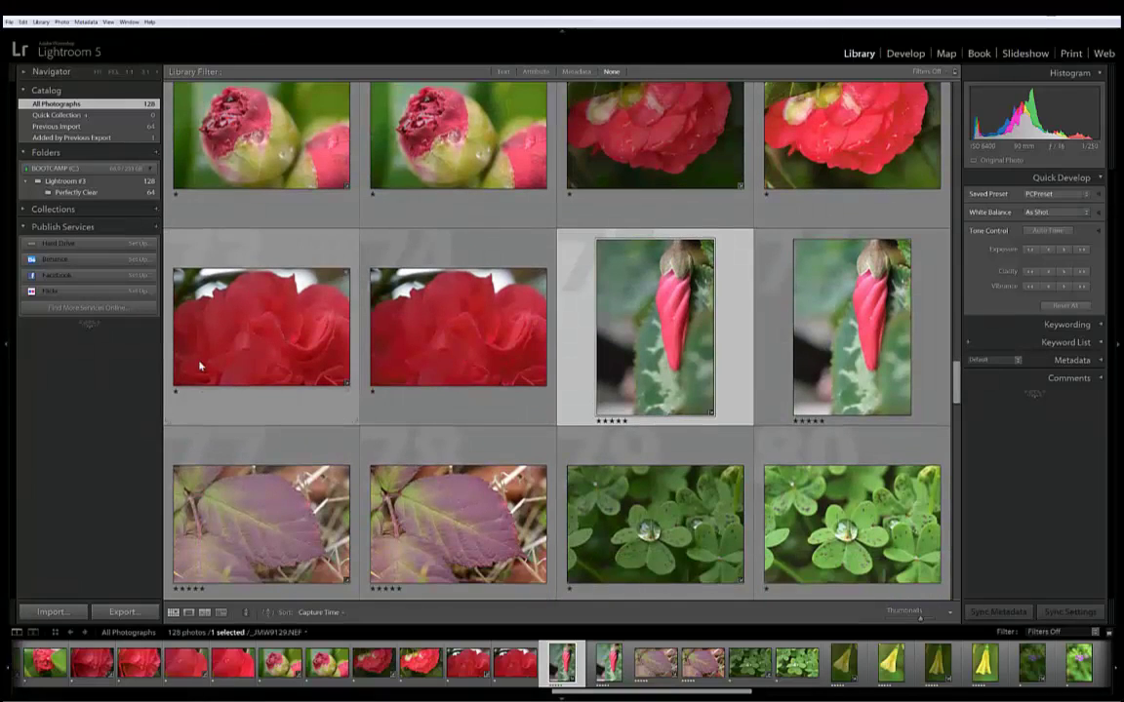
click(234, 389)
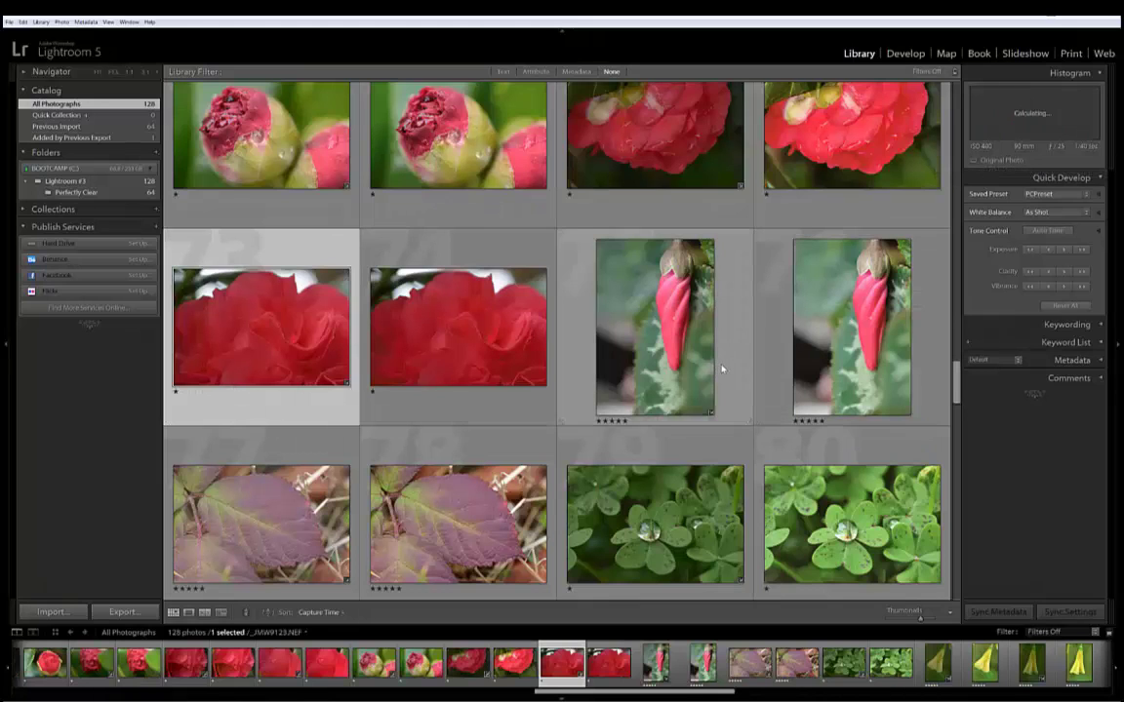
click(648, 327)
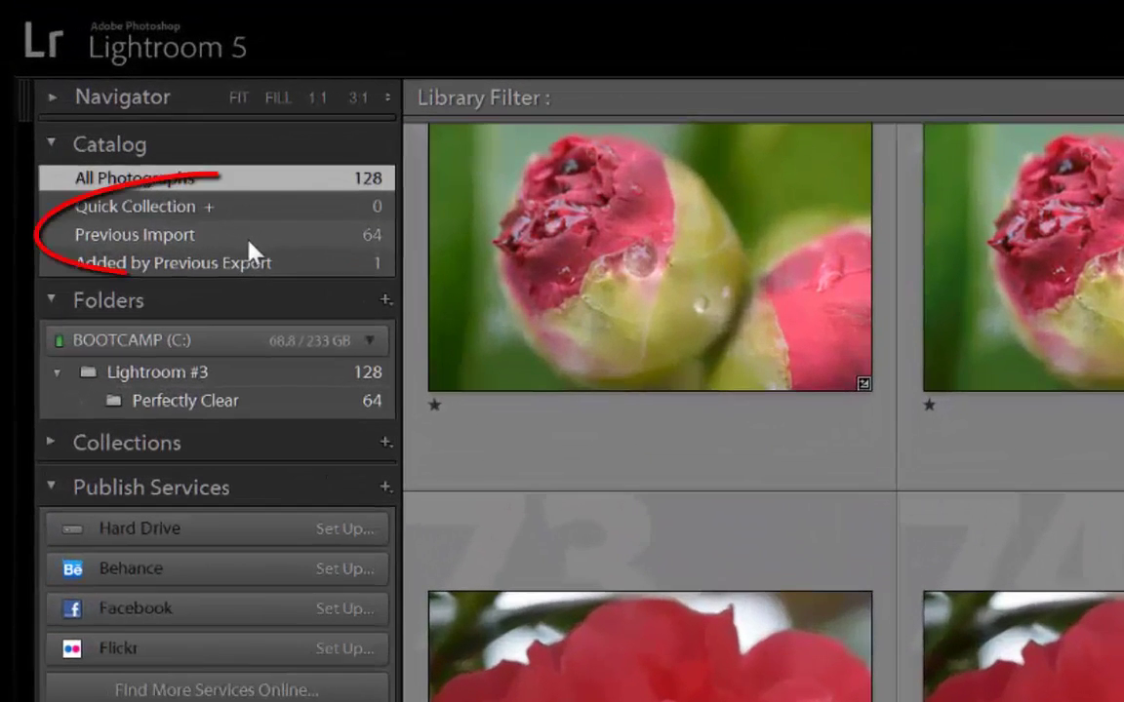
click(248, 242)
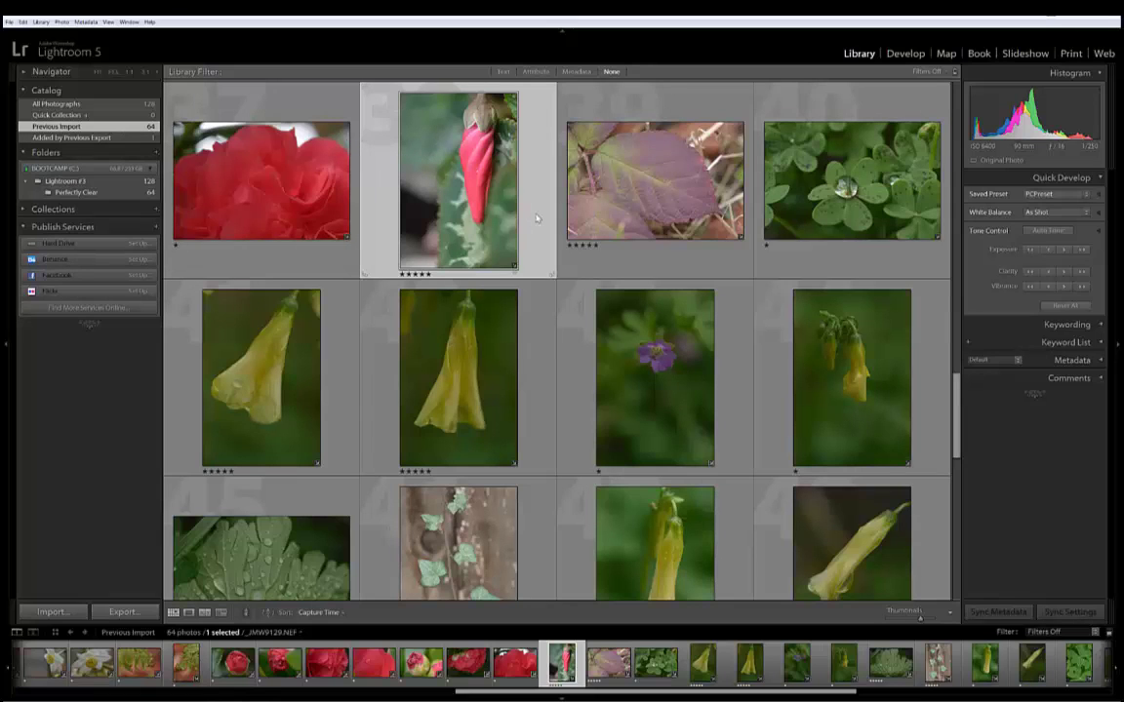
drag(955, 414, 922, 624)
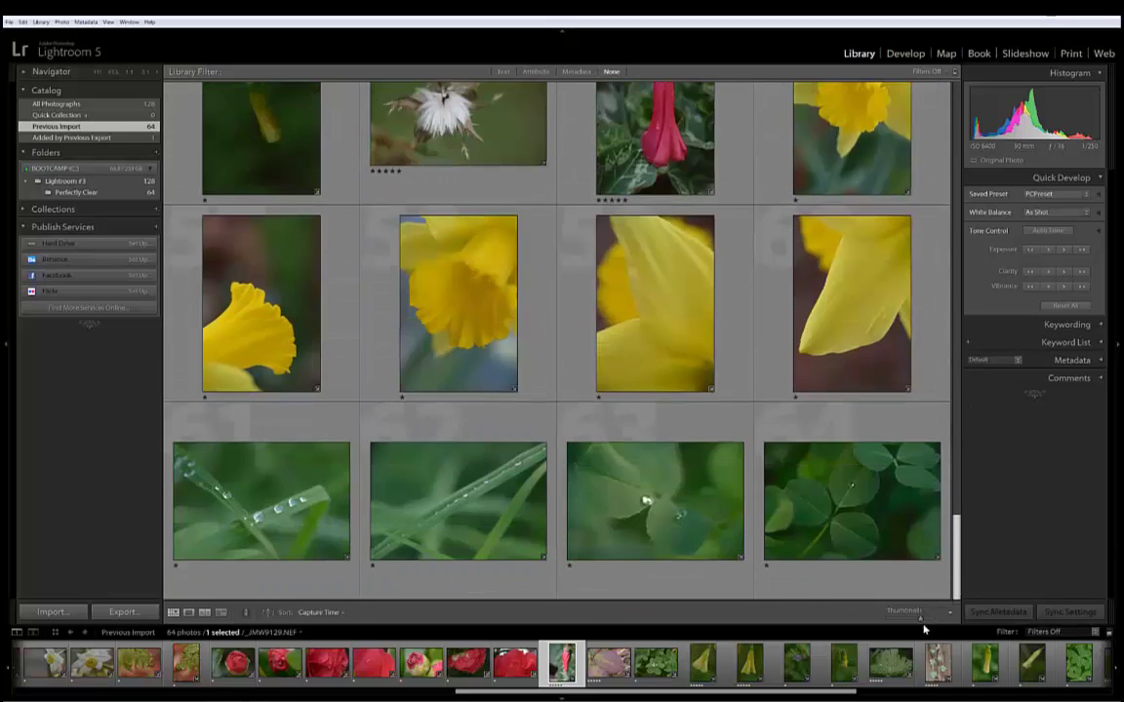
shift+click(870, 558)
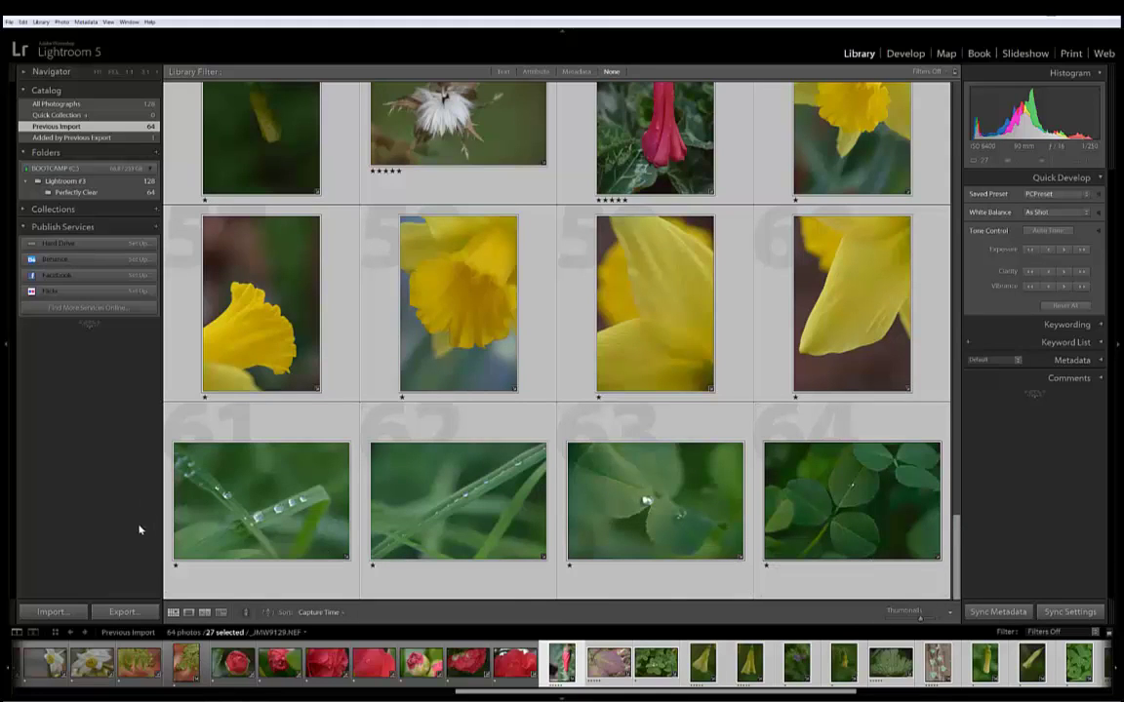
scroll(545, 244, up, 6)
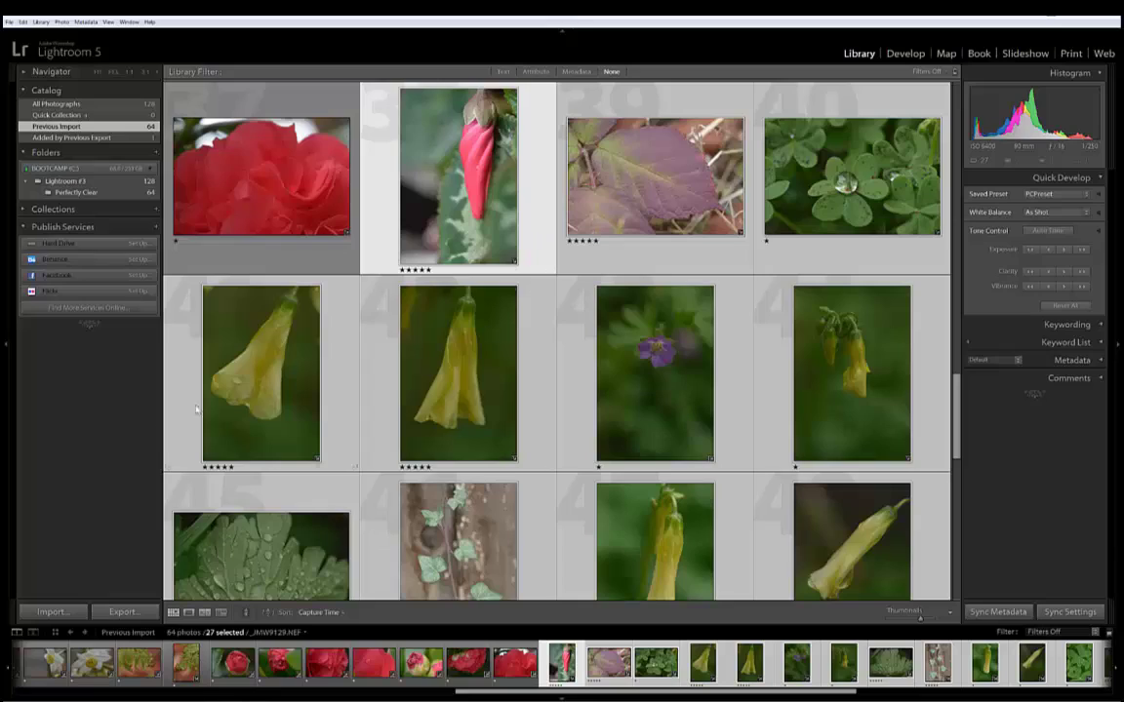
- Export the 27 photos with the Noise Removal preset, overwriting existing files without warning
click(120, 612)
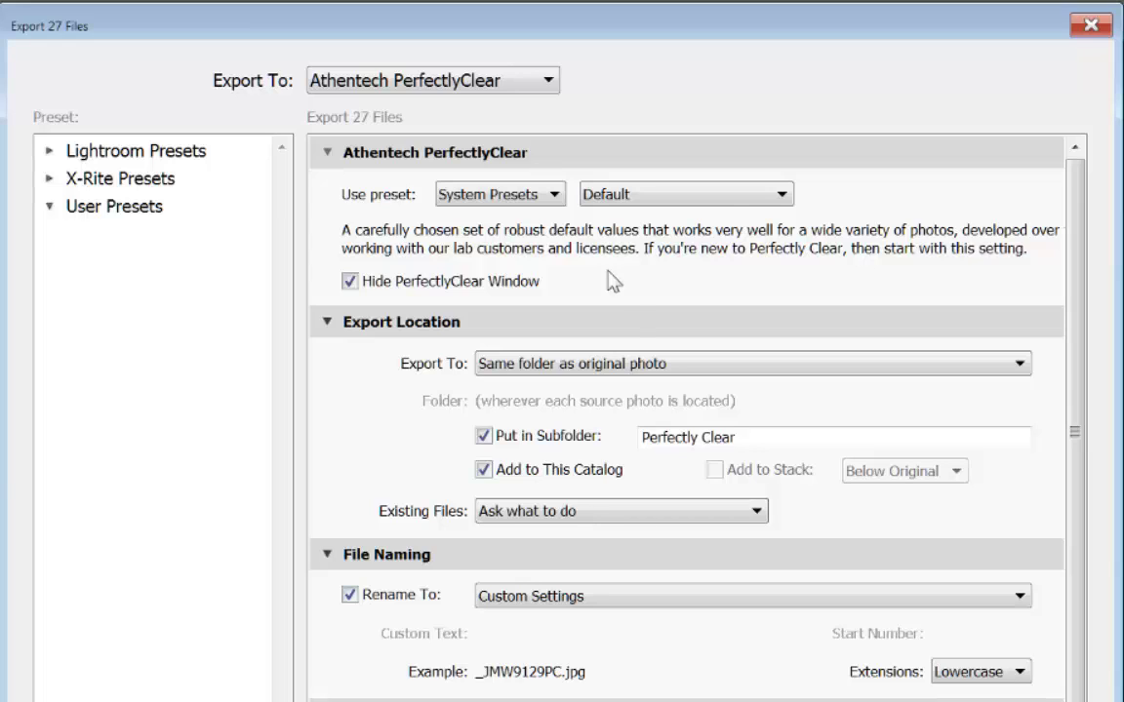
click(782, 195)
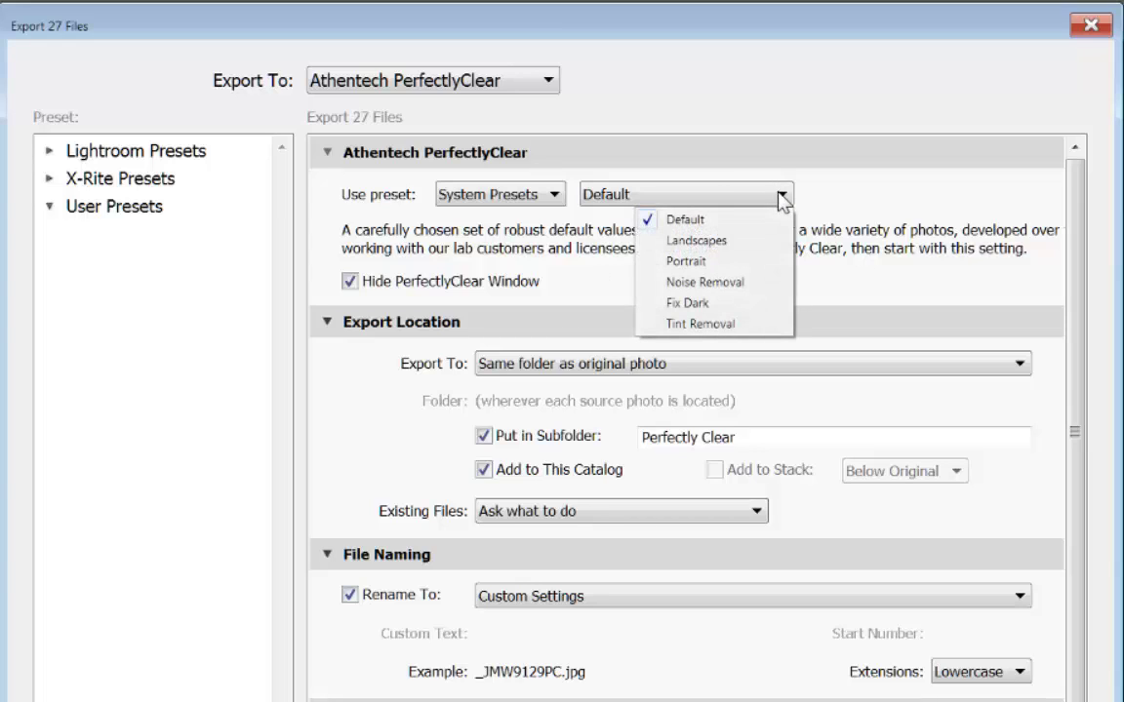
click(702, 282)
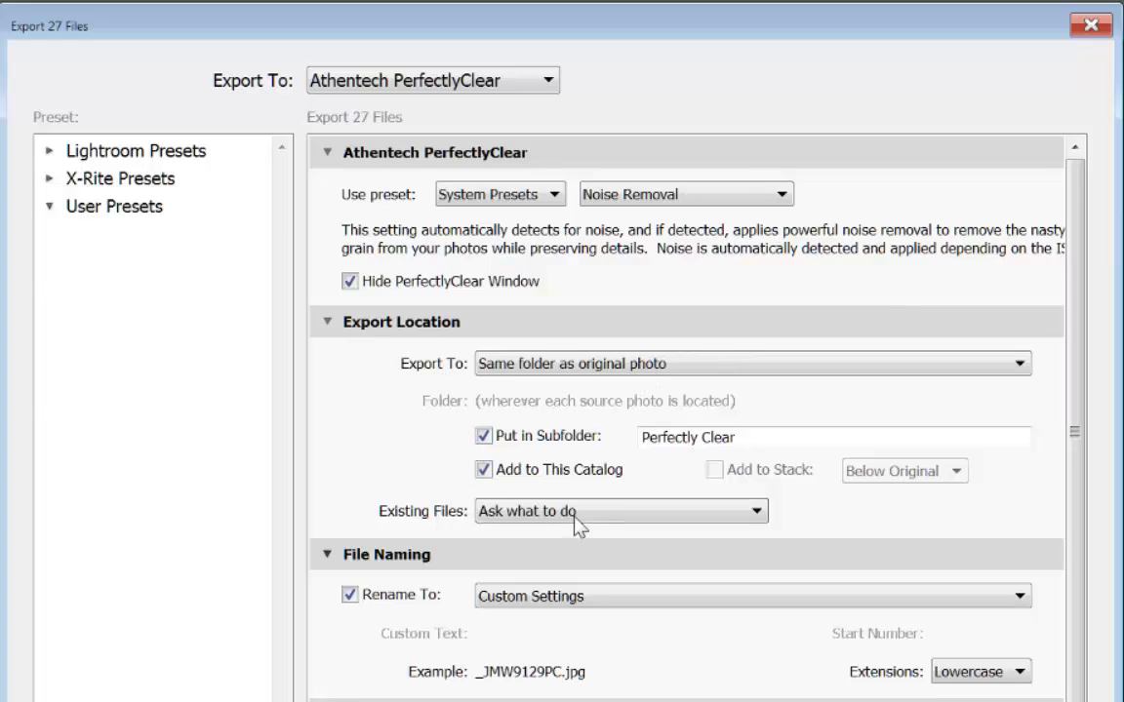
click(756, 512)
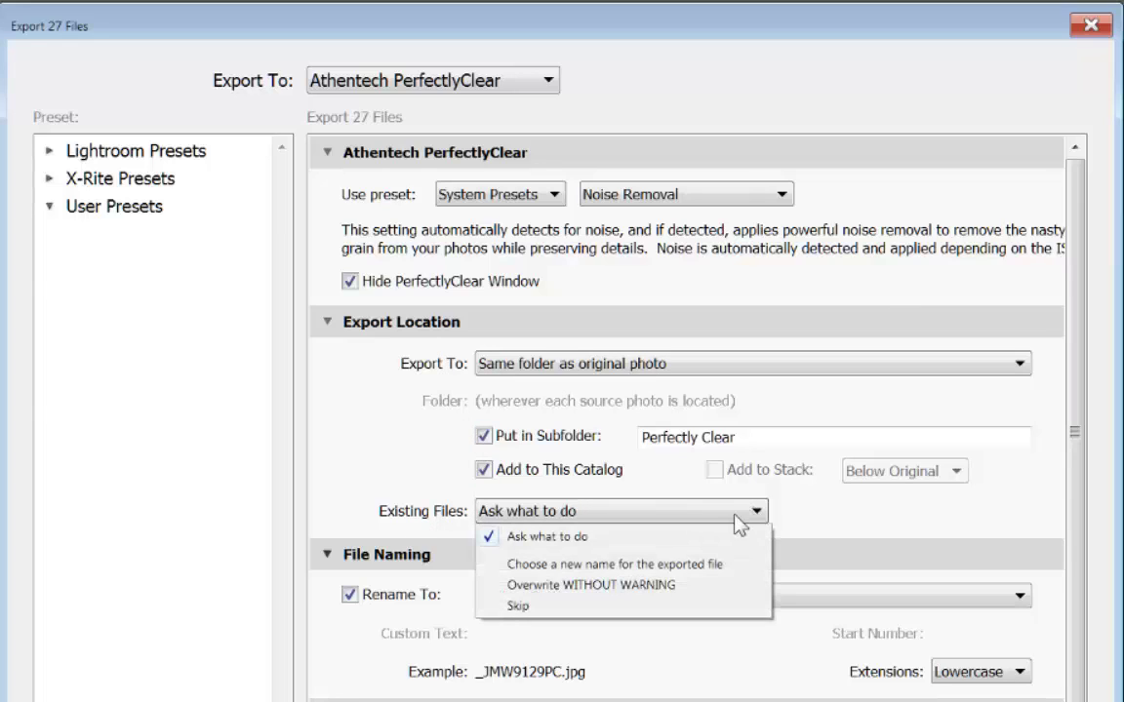
click(673, 586)
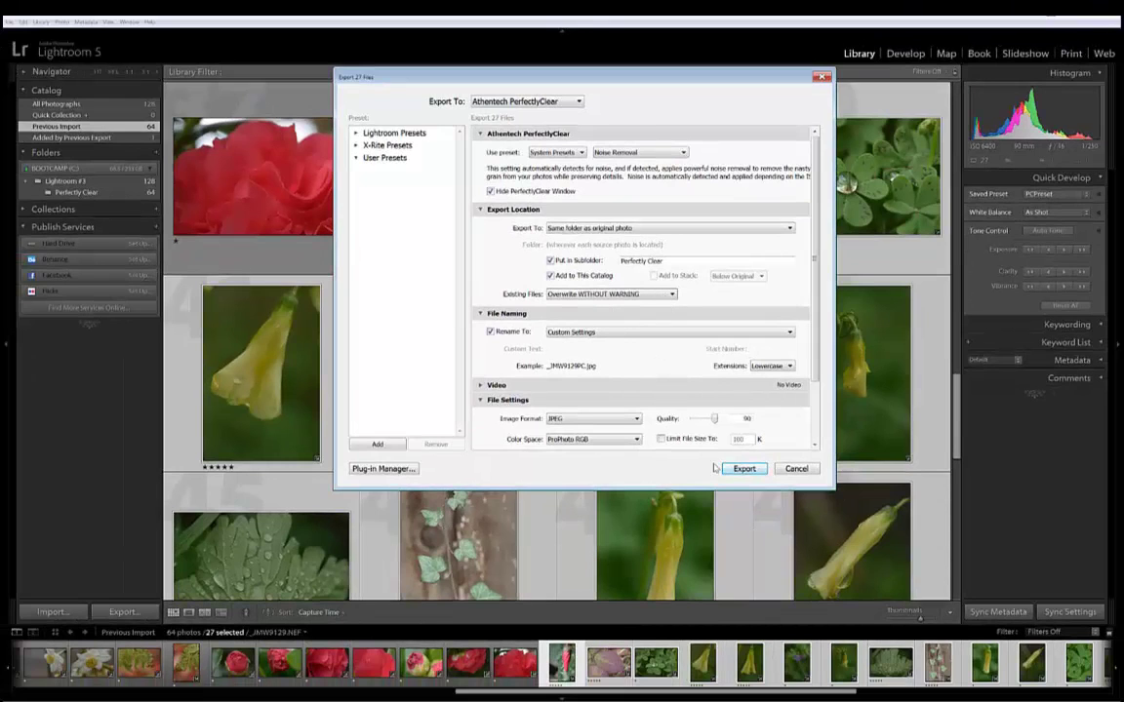
click(745, 469)
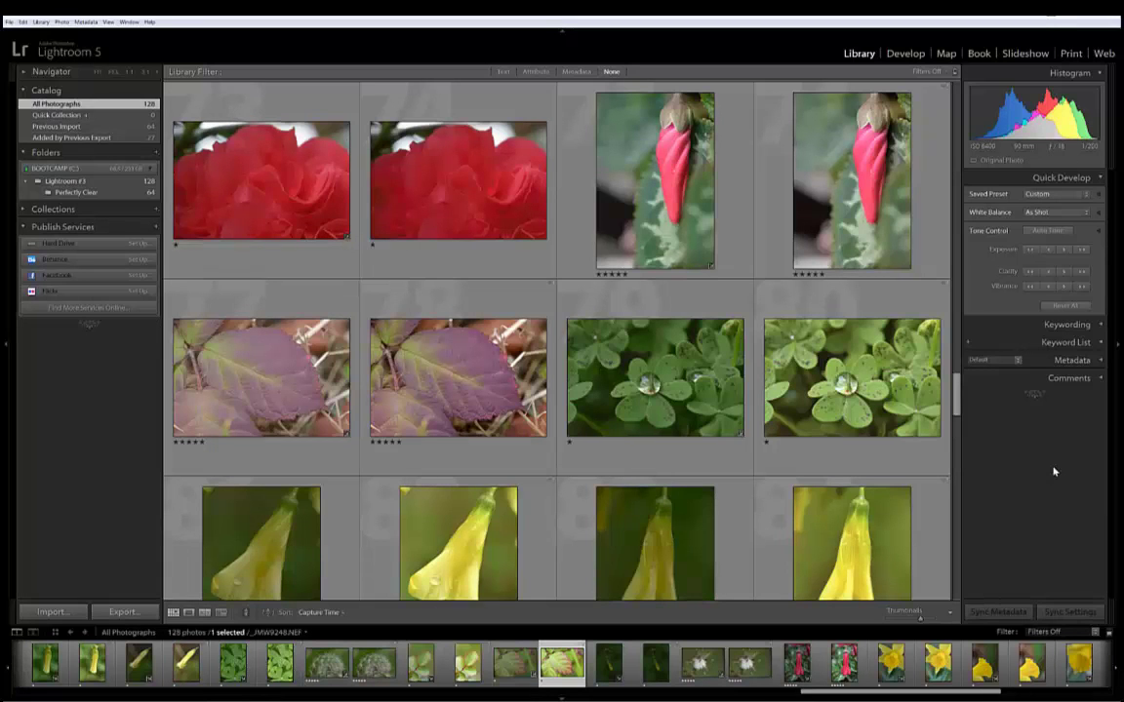
- Scroll up All Photographs to confirm the 128-photo total after the noise-removal export
scroll(924, 171, up, 10)
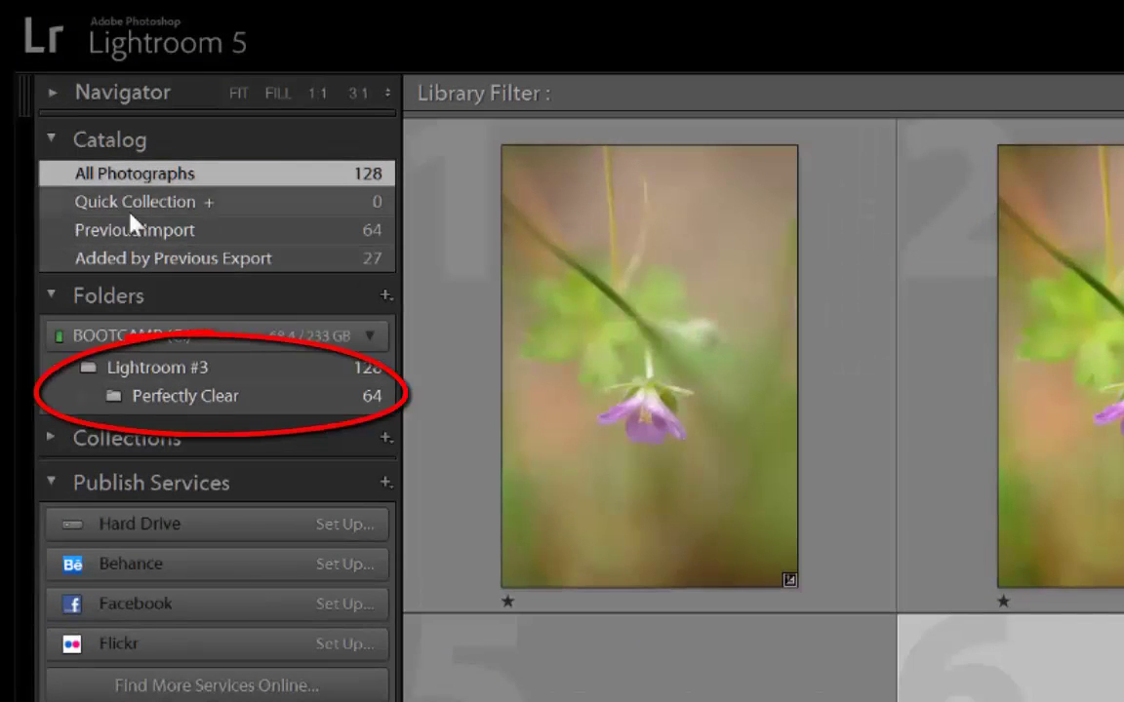
- Show the Perfectly Clear folder under Lightroom #3 to view its 64 corrected photos
click(149, 409)
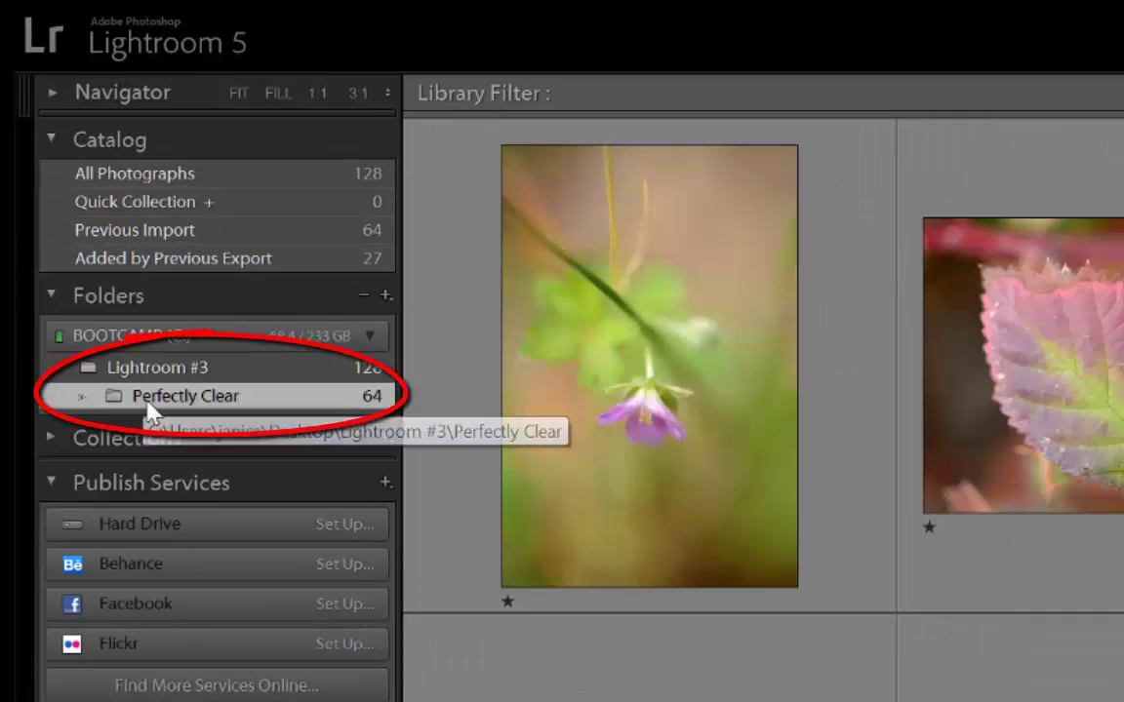